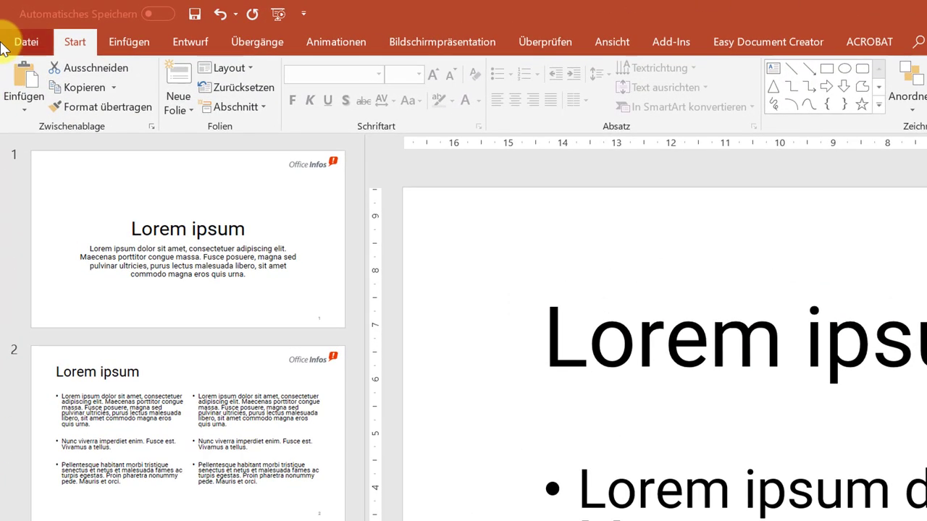
- Go to File > Exportieren > Video erstellen and list the video quality choices
{"action": "left_click", "coordinate": [11, 43]}
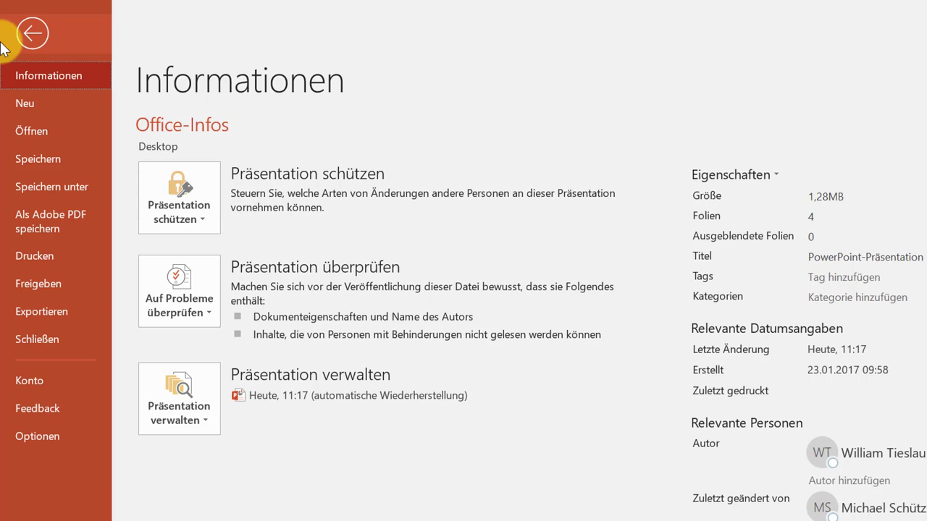
{"action": "left_click", "coordinate": [30, 315]}
{"action": "left_click", "coordinate": [195, 239]}
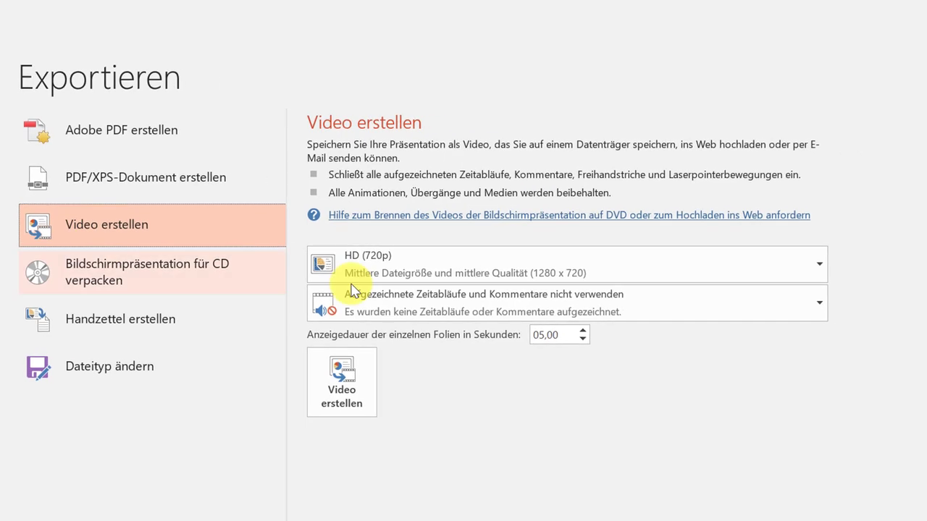
{"action": "left_click", "coordinate": [831, 285]}
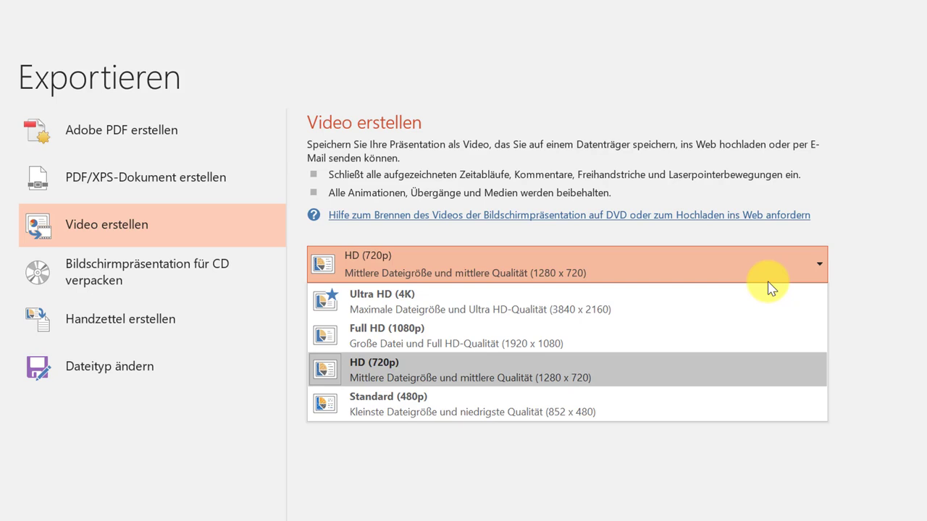
- Keep HD (720p) quality and bring the seconds per slide back to 05,00
{"action": "left_click", "coordinate": [733, 362]}
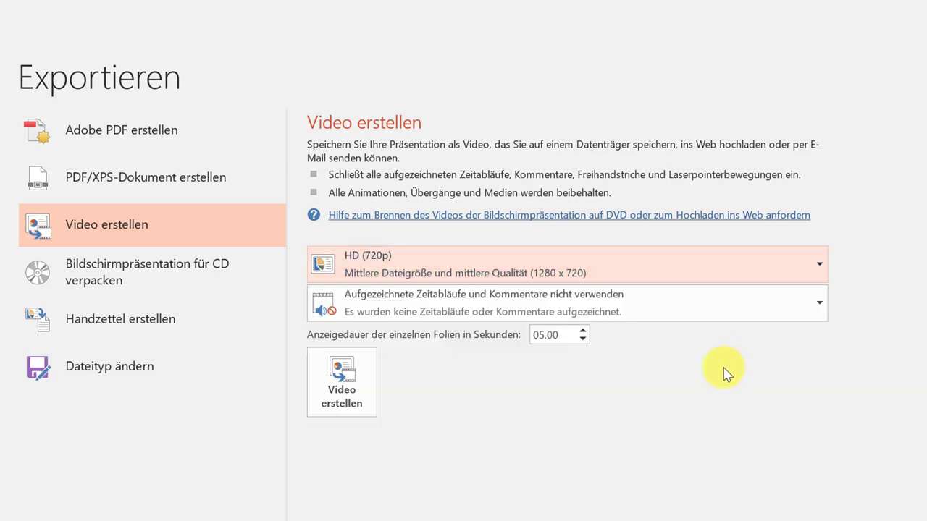
{"action": "left_click", "coordinate": [582, 331]}
{"action": "double_click", "coordinate": [582, 331]}
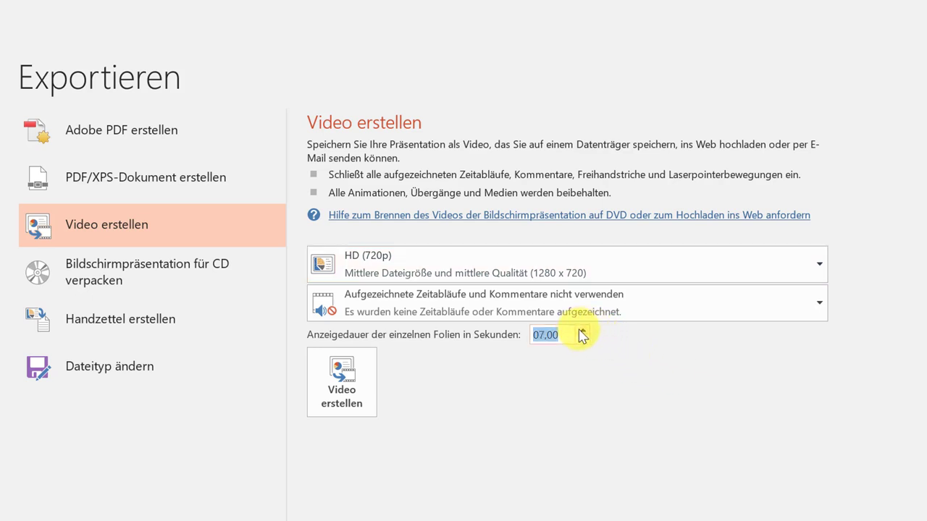
{"action": "double_click", "coordinate": [582, 331]}
{"action": "double_click", "coordinate": [582, 339]}
{"action": "left_click", "coordinate": [582, 339]}
{"action": "left_click", "coordinate": [582, 338]}
{"action": "left_click", "coordinate": [582, 339]}
- Export the video as Office-Infos in Windows Media Video format
{"action": "left_click", "coordinate": [347, 378]}
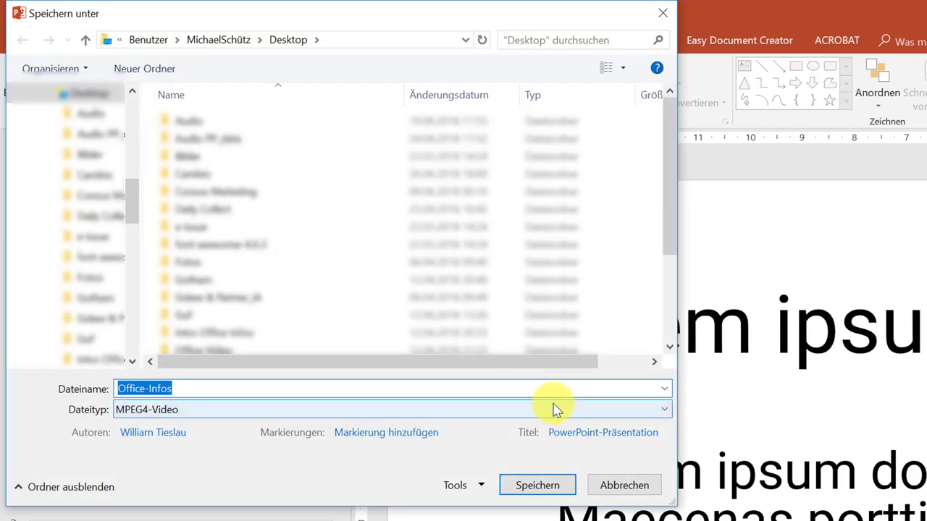
{"action": "left_click", "coordinate": [555, 410]}
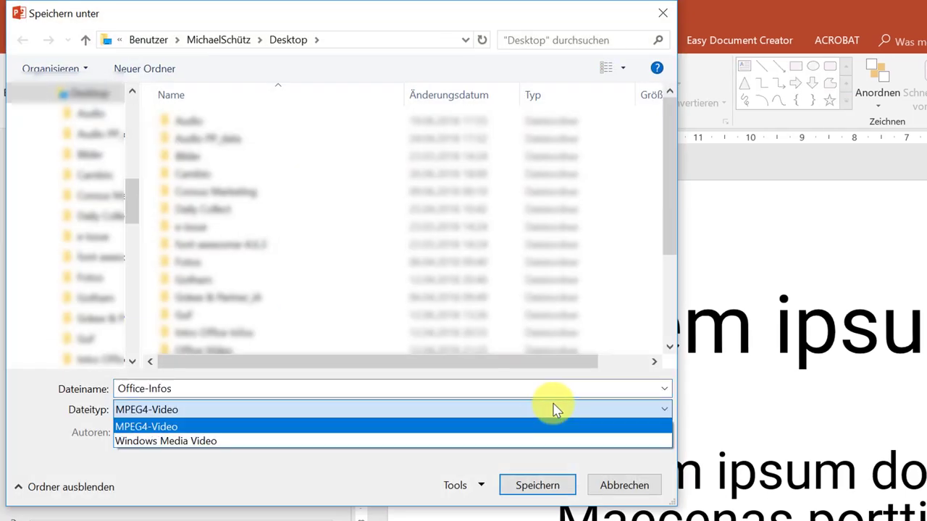
{"action": "left_click", "coordinate": [539, 441]}
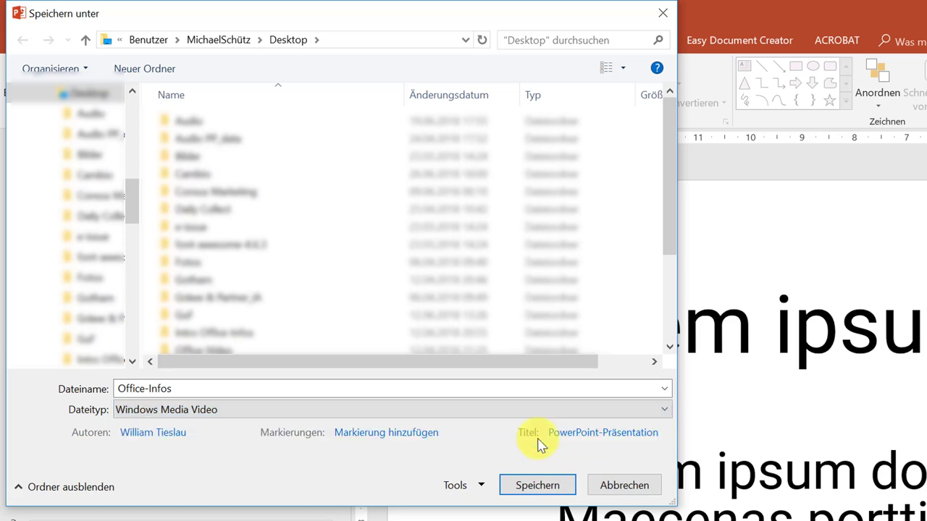
{"action": "left_click", "coordinate": [536, 487]}
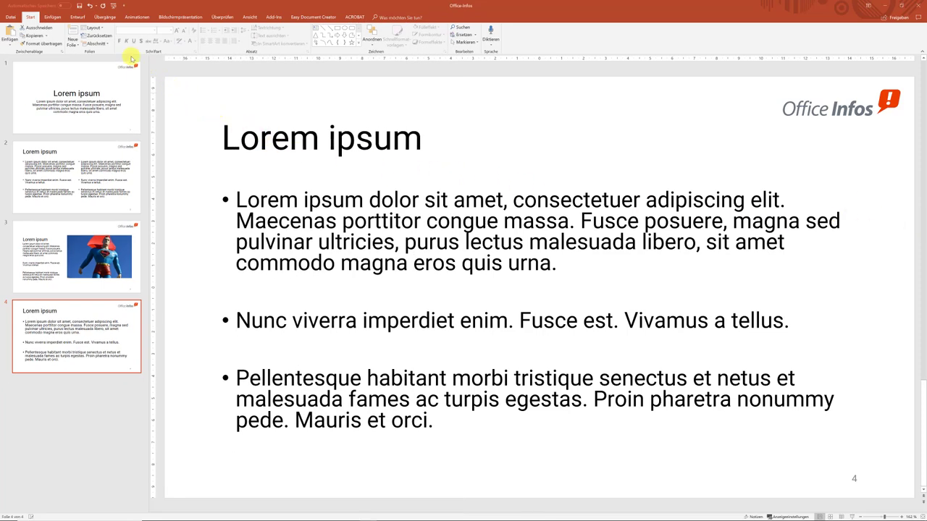
- Reopen Exportieren > Video erstellen and list the recorded timings and narration options
{"action": "left_click", "coordinate": [11, 17]}
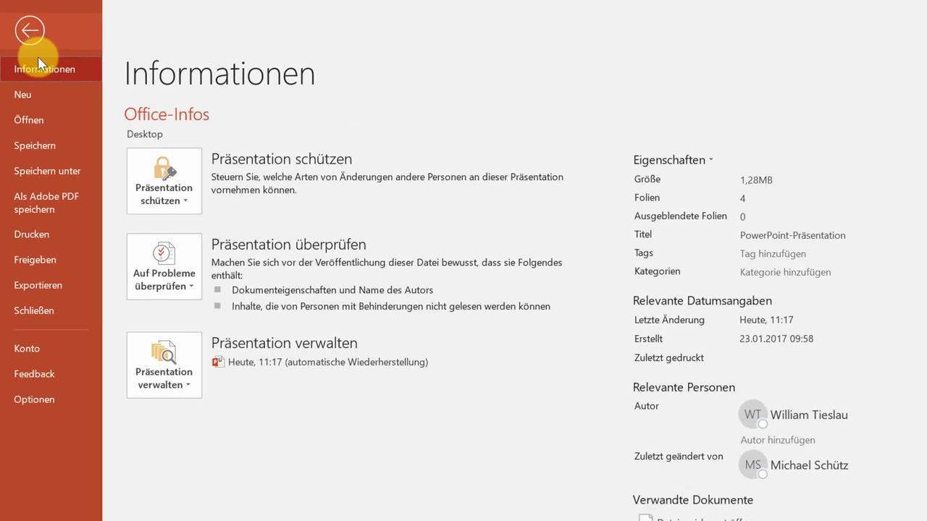
{"action": "left_click", "coordinate": [31, 294]}
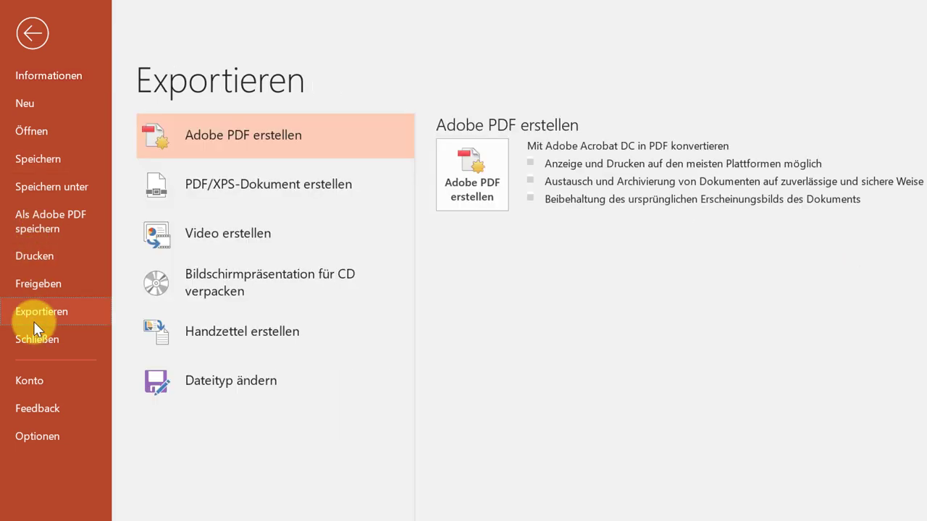
{"action": "left_click", "coordinate": [249, 241]}
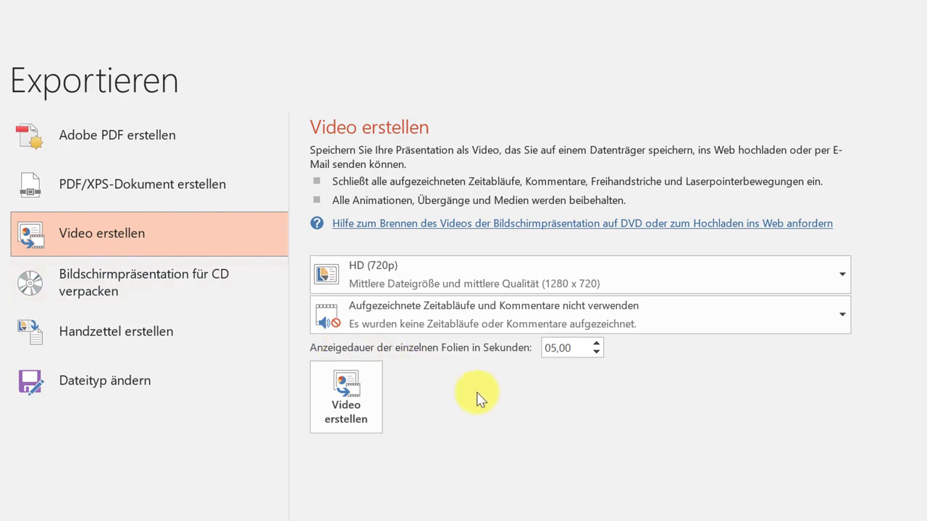
{"action": "left_click", "coordinate": [545, 335]}
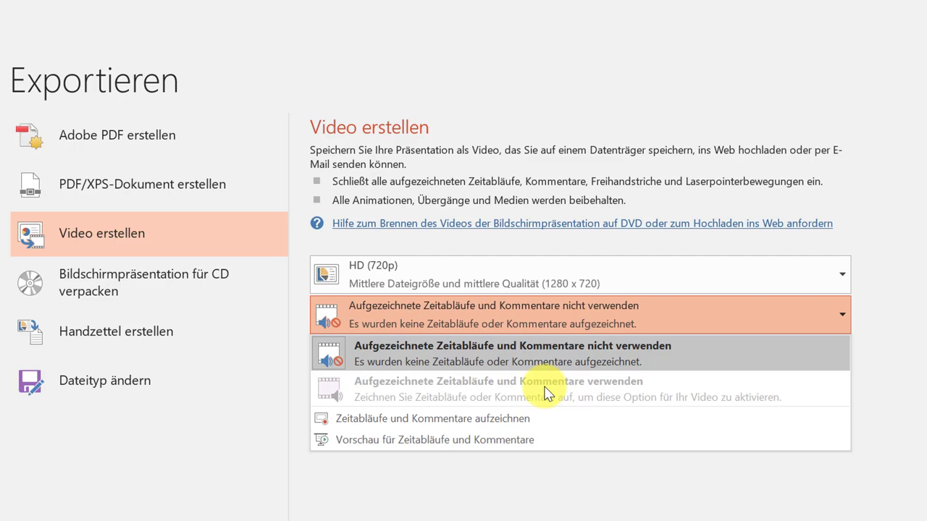
- Choose 'Zeitabläufe und Kommentare aufzeichnen' to open the slide show recorder
{"action": "left_click", "coordinate": [487, 418]}
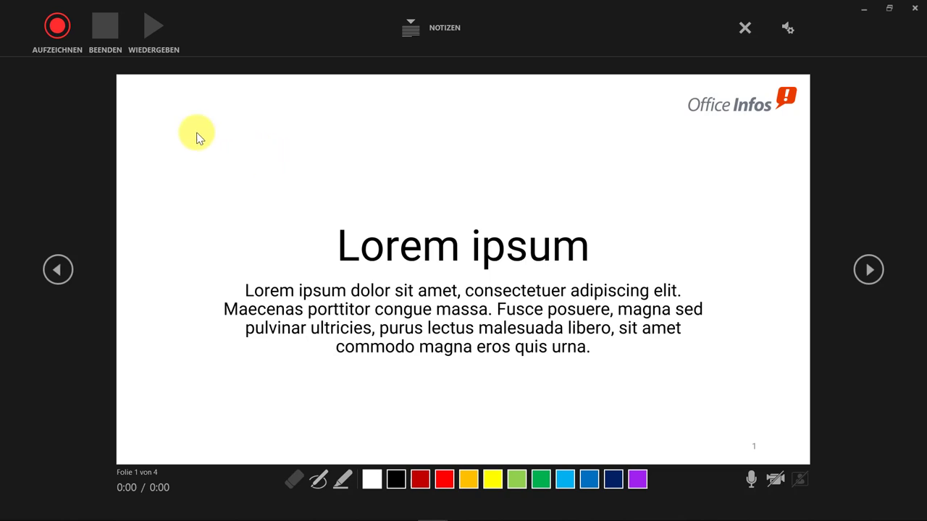
- Record narration and timings while advancing through slides 1 to 3, then stop
{"action": "left_click", "coordinate": [61, 30]}
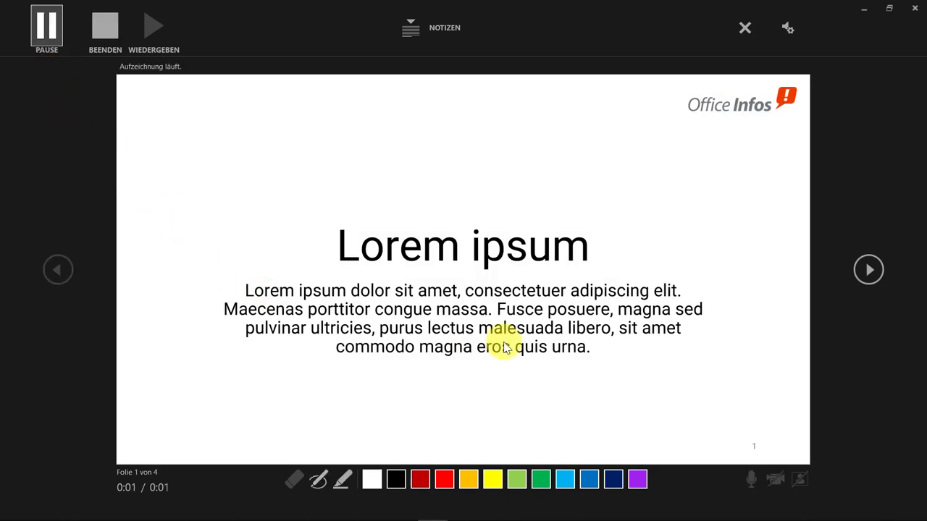
{"action": "left_click", "coordinate": [801, 360]}
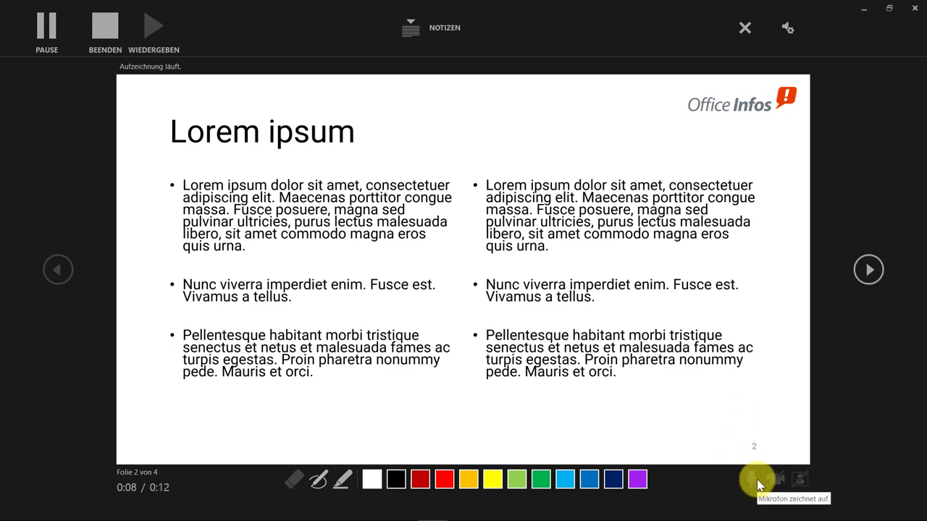
{"action": "left_click", "coordinate": [871, 272]}
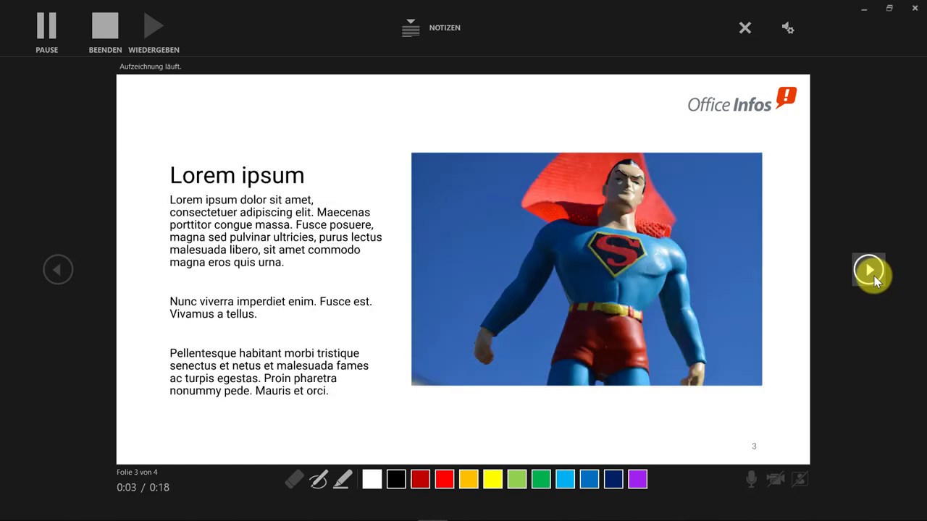
{"action": "left_click", "coordinate": [112, 31]}
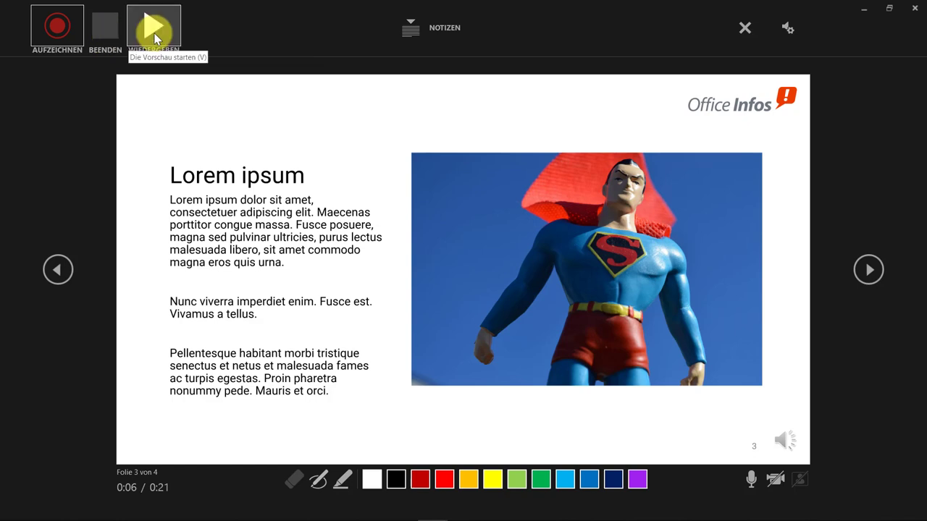
- Preview slide 3's recorded narration, then move to slide 4 and start recording it
{"action": "left_click", "coordinate": [154, 35]}
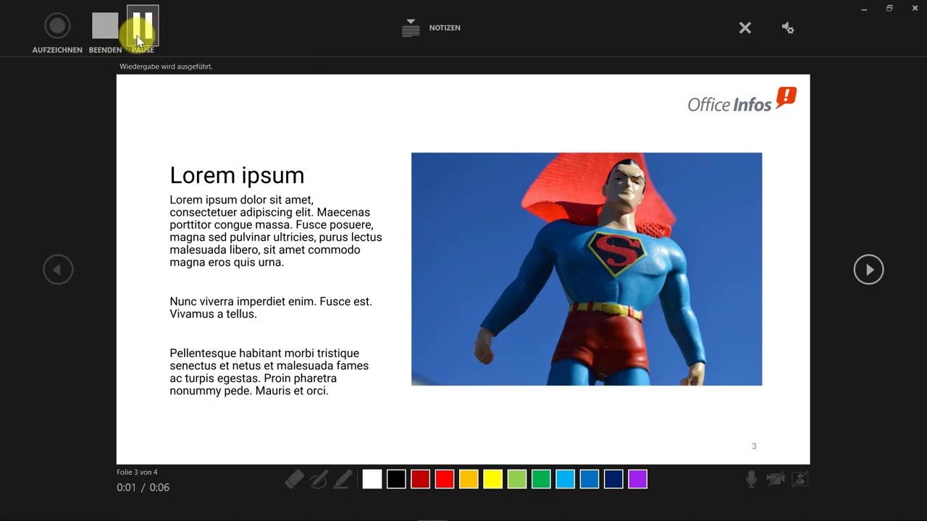
{"action": "left_click", "coordinate": [113, 31]}
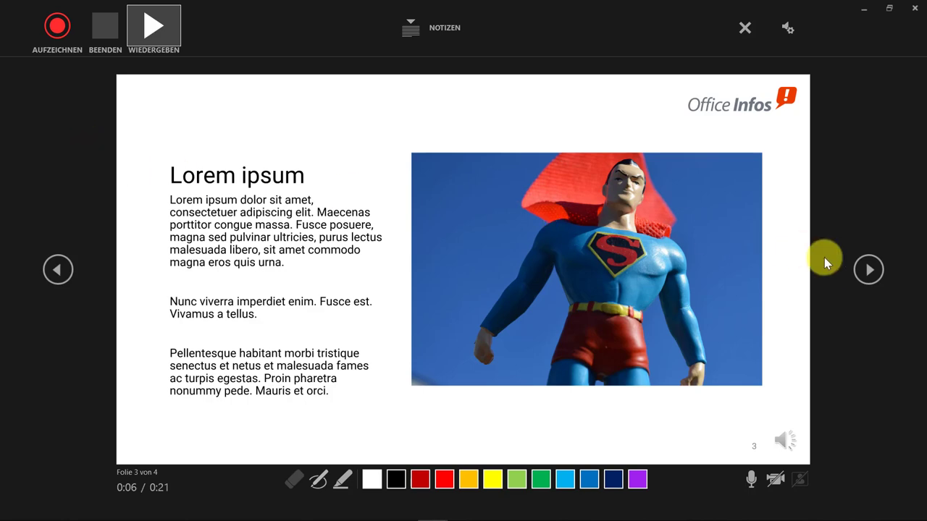
{"action": "left_click", "coordinate": [851, 277]}
{"action": "left_click", "coordinate": [57, 33]}
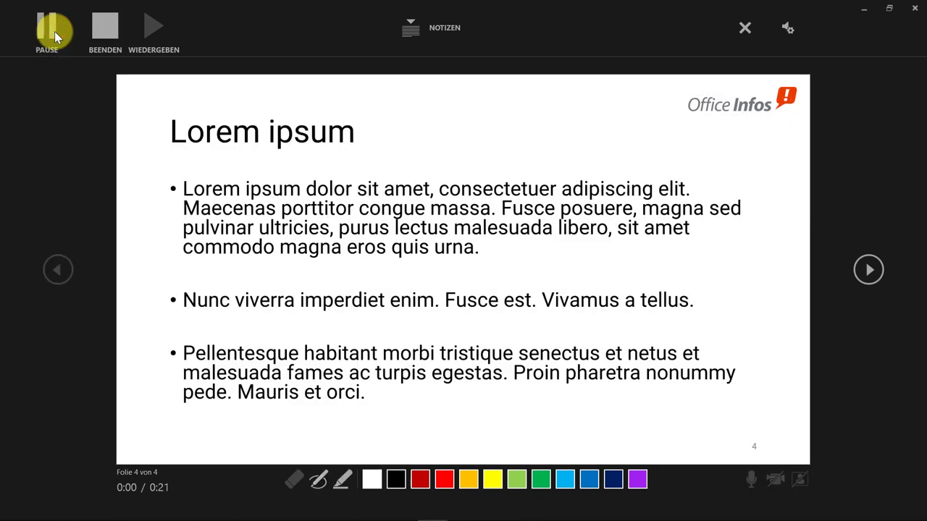
- Stop slide 4's recording at 0:04, toggling the camera on and off
{"action": "left_click", "coordinate": [105, 40]}
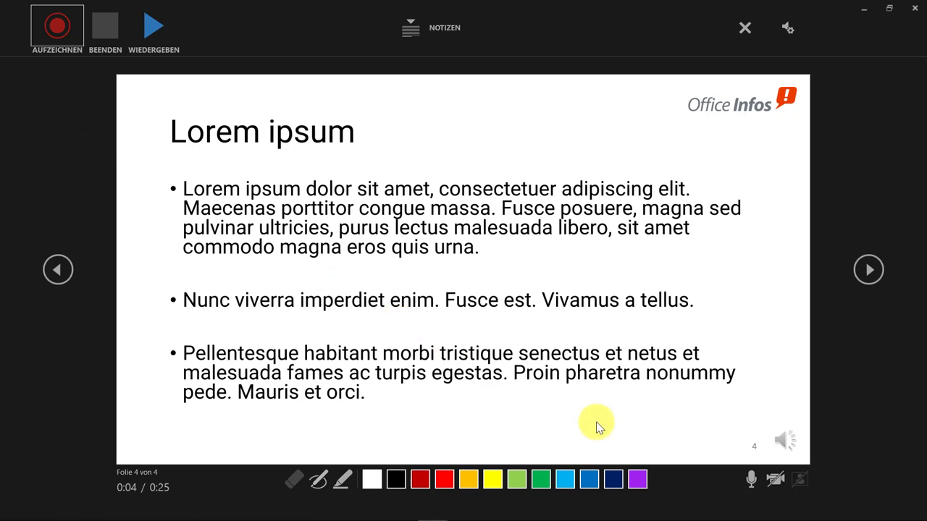
{"action": "left_click", "coordinate": [773, 486]}
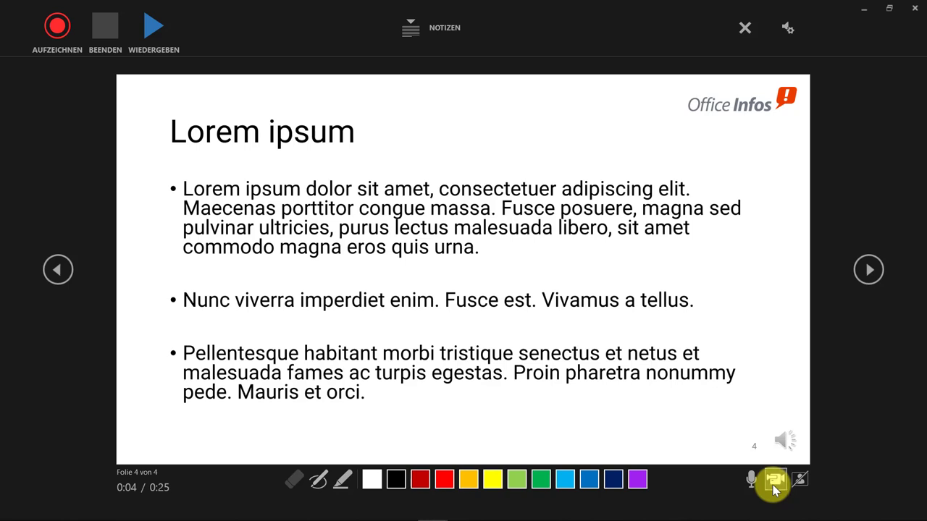
{"action": "left_click", "coordinate": [773, 486]}
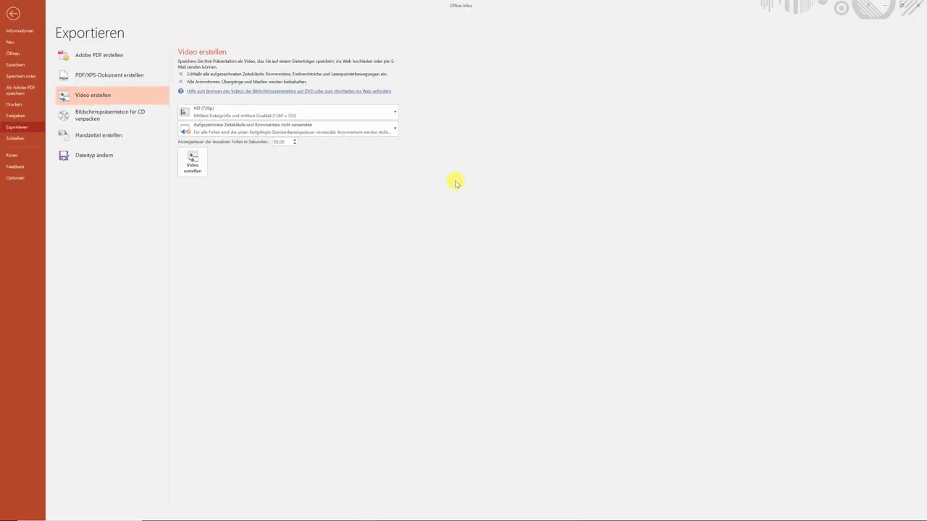
- Choose 'Aufgezeichnete Zeitabläufe und Kommentare verwenden' and create the video
{"action": "left_click", "coordinate": [368, 127]}
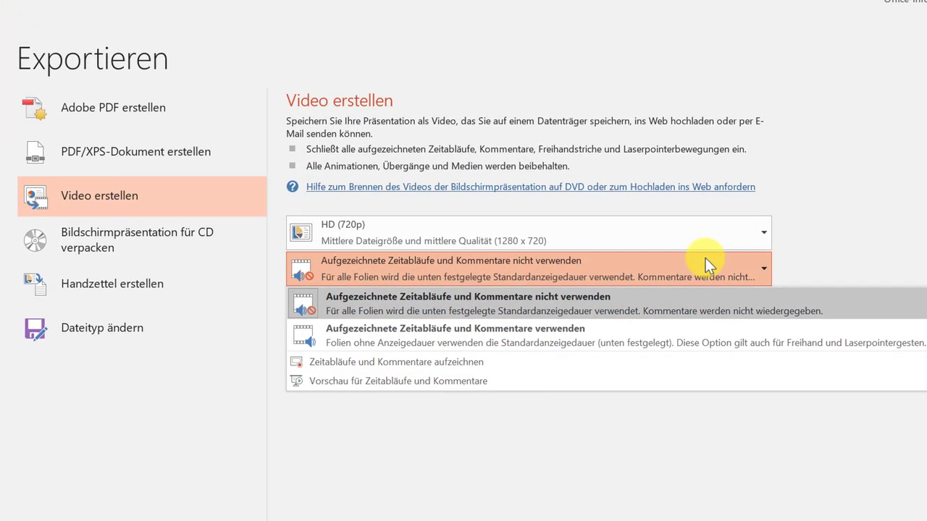
{"action": "left_click", "coordinate": [674, 344]}
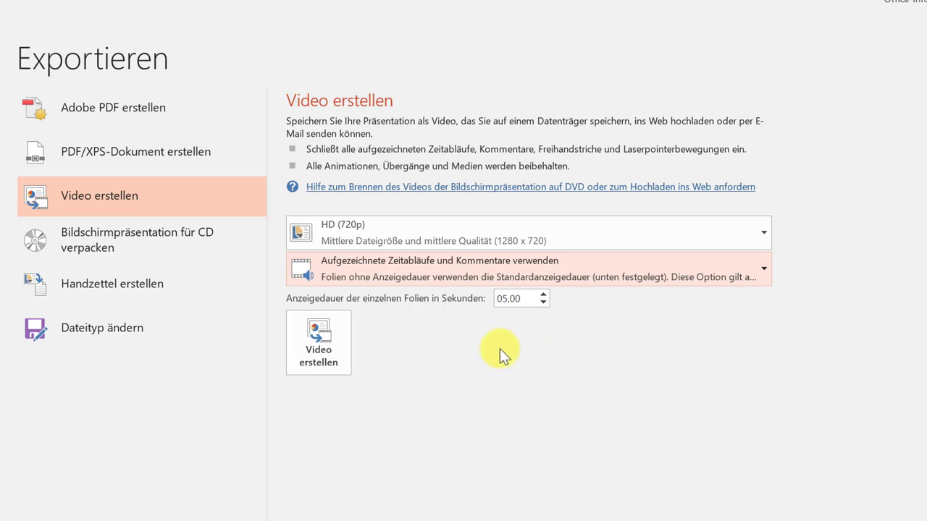
{"action": "left_click", "coordinate": [326, 356]}
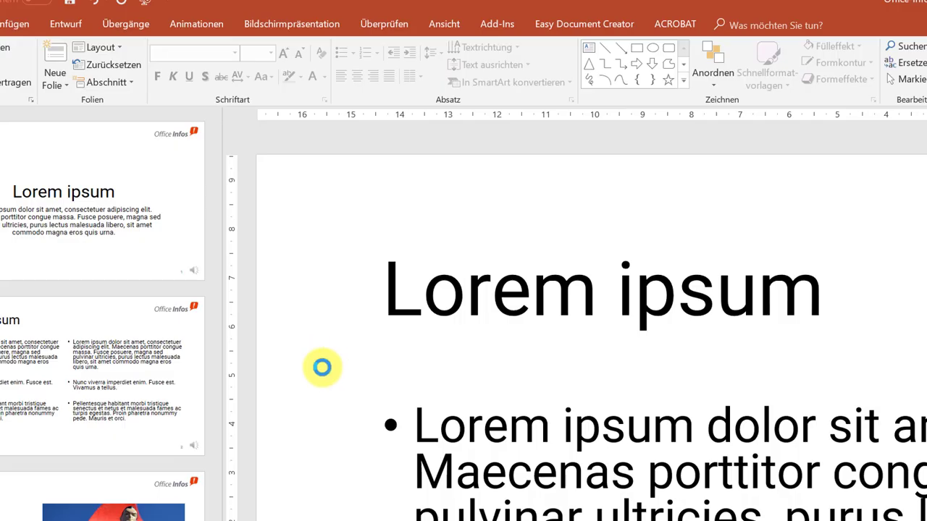